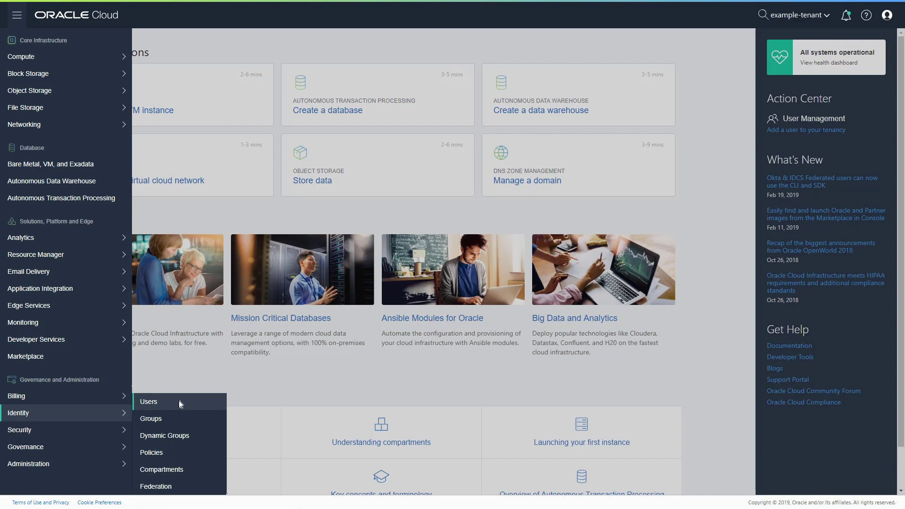
Step: Create an identity user named MY_CASB_ACCOUNT with the description "My CASB Account"
click(180, 402)
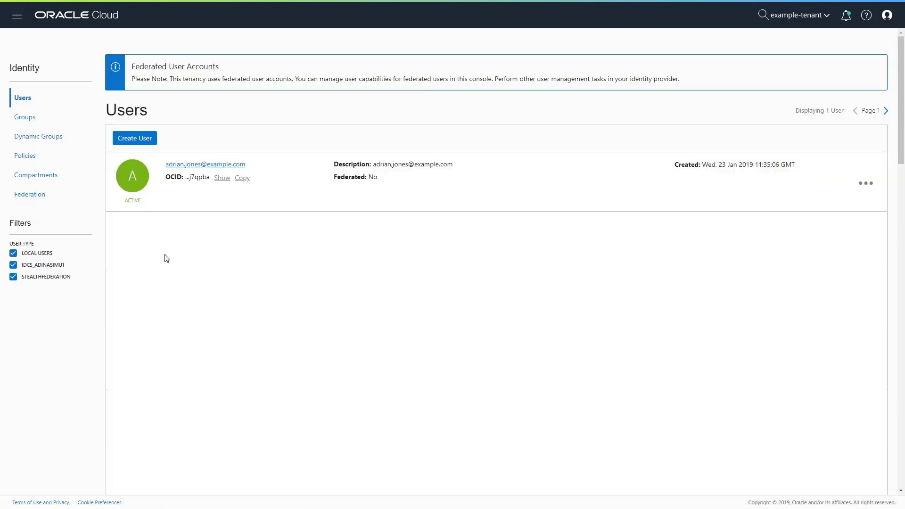
click(155, 139)
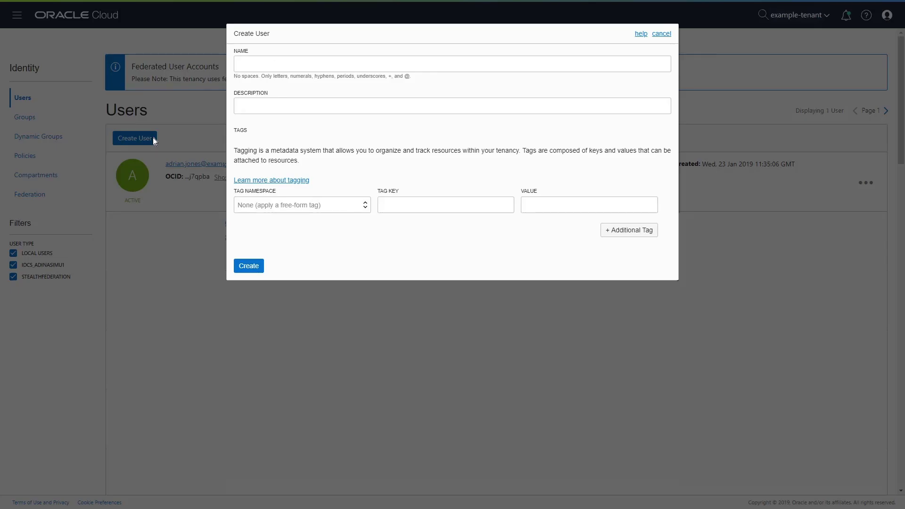
click(353, 65)
text(MY_CASB_ACCOUNT)
click(353, 107)
text(My CASB Account)
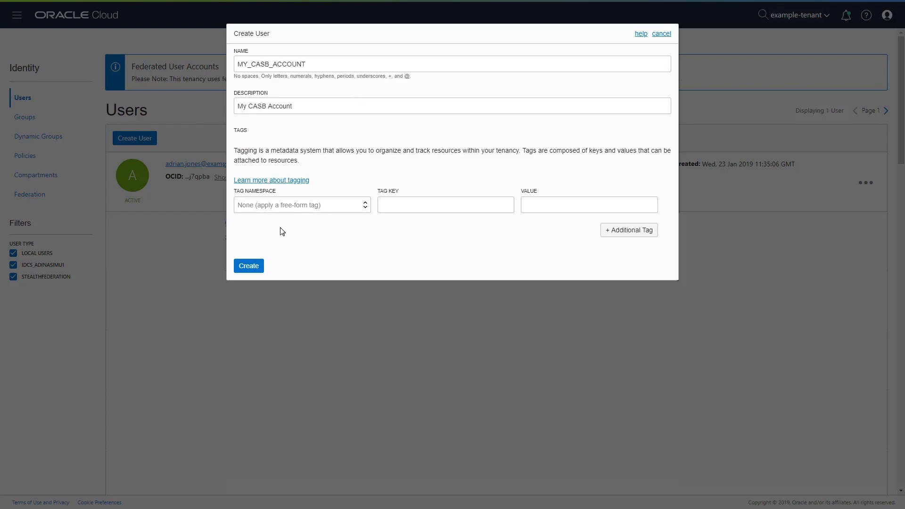
click(260, 267)
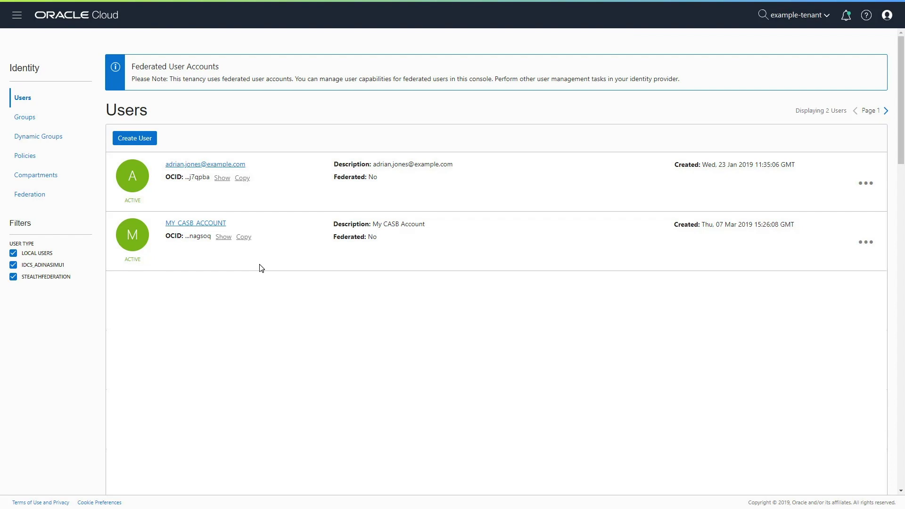
Step: Add the user public key from Oracle CASB Cloud Service's CASB Key-Pair Management page as an API key for MY_CASB_ACCOUNT in Oracle Cloud
click(225, 224)
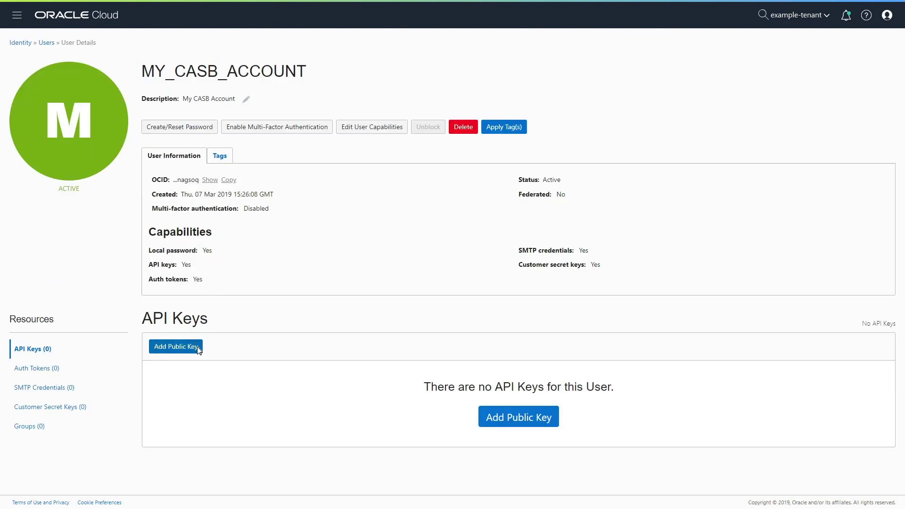
click(198, 347)
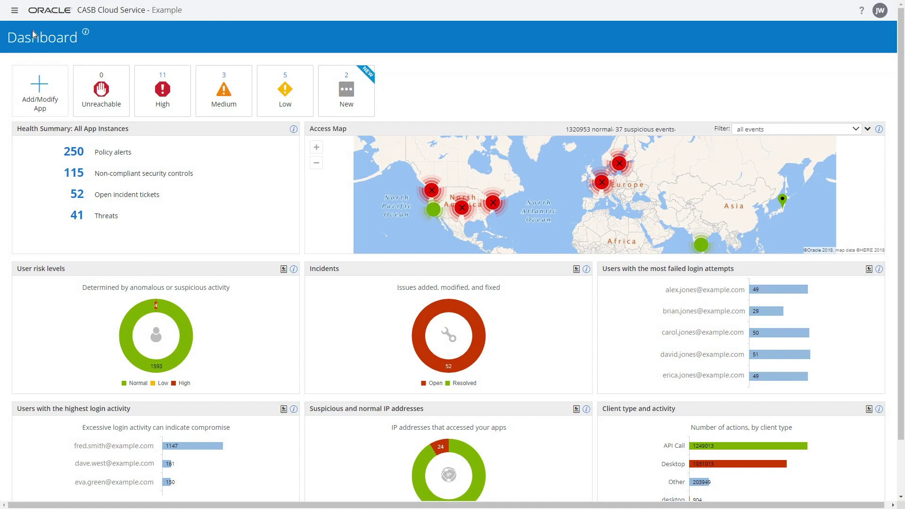
click(21, 11)
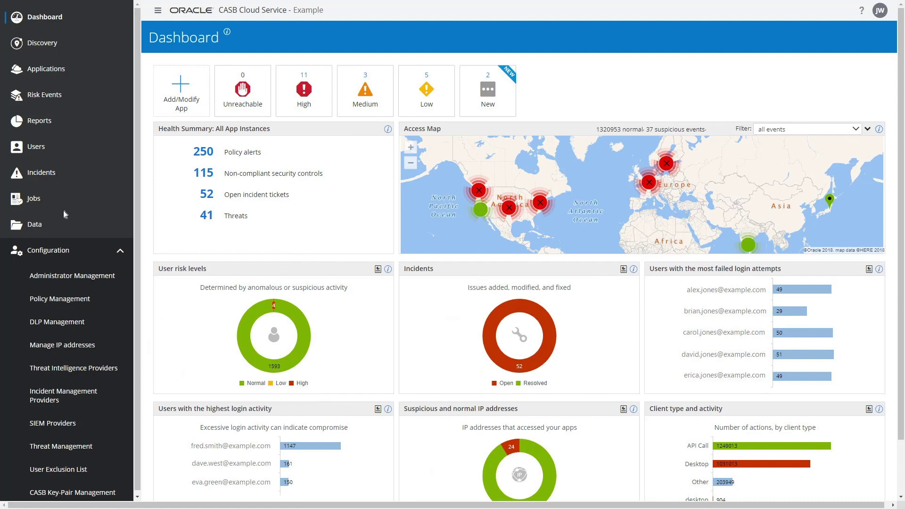
click(123, 492)
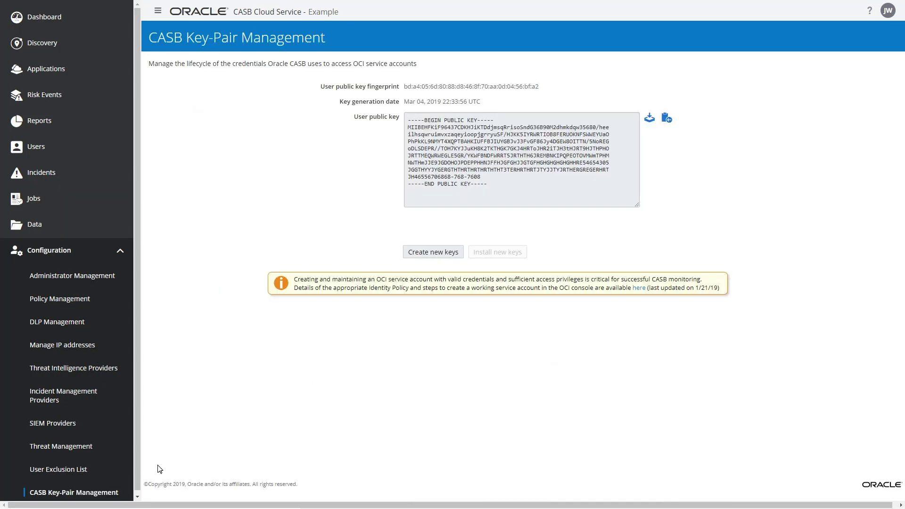
click(666, 121)
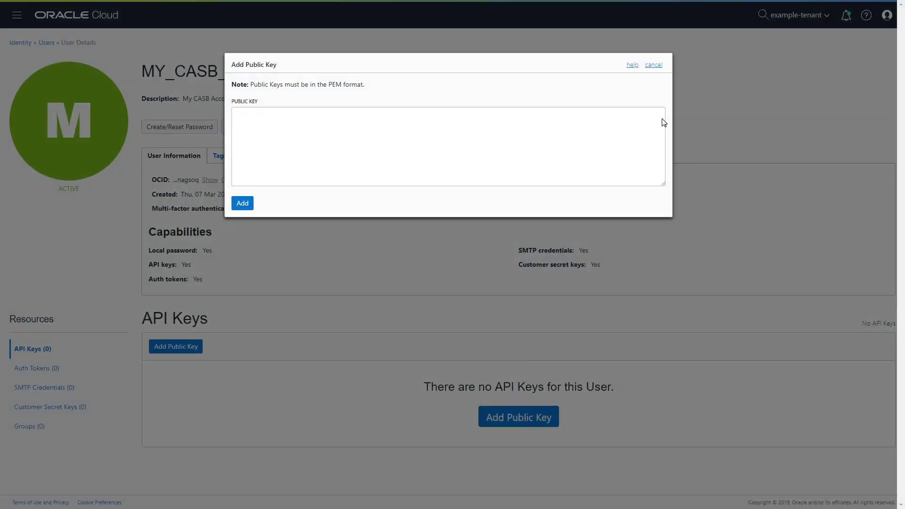
key(ctrl+v)
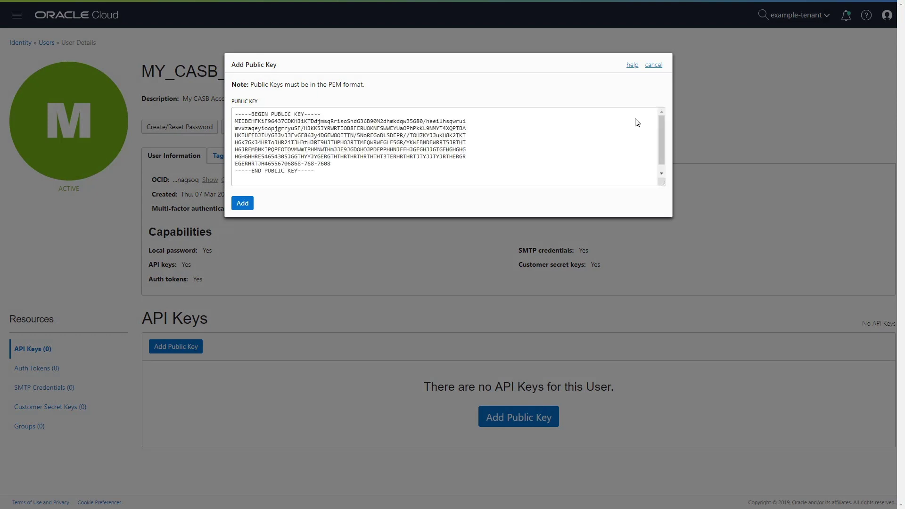
click(251, 203)
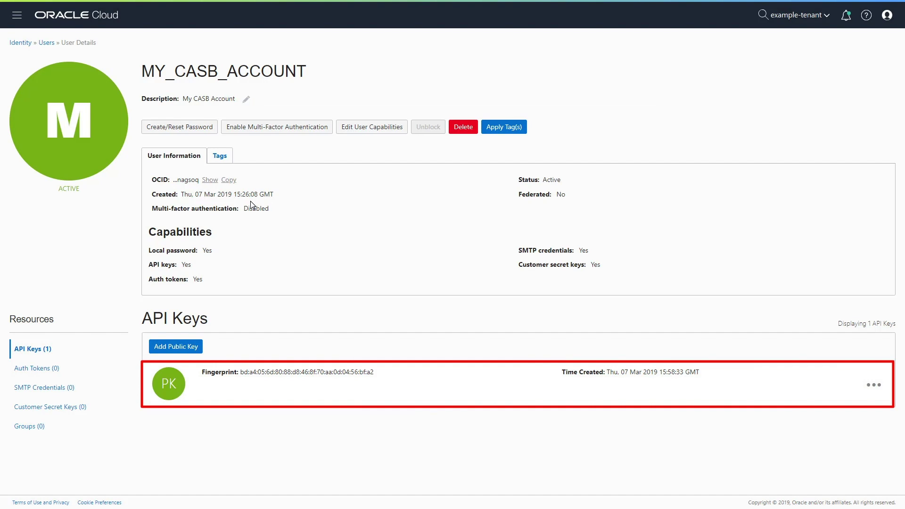
Step: Create an identity group named MY_CASB_GROUP with the description "Oracle CASB Service Account Group"
click(23, 16)
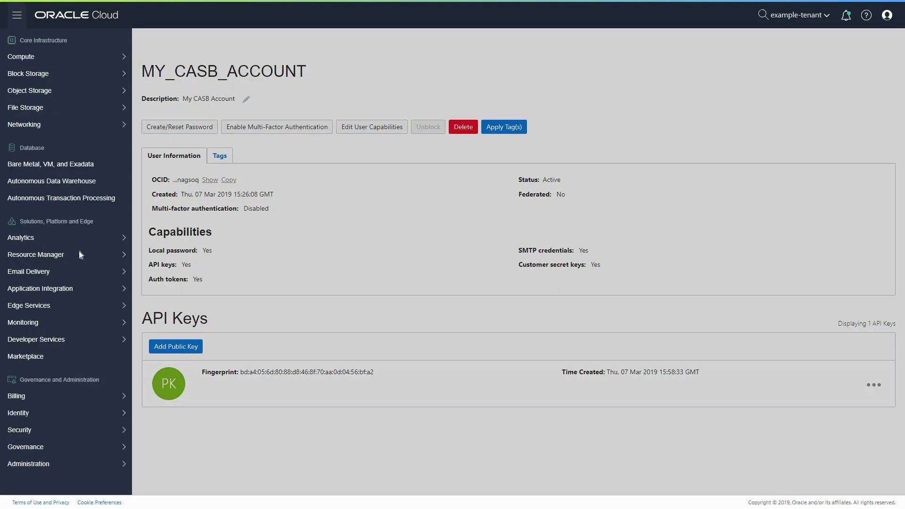
mouse_move(119, 414)
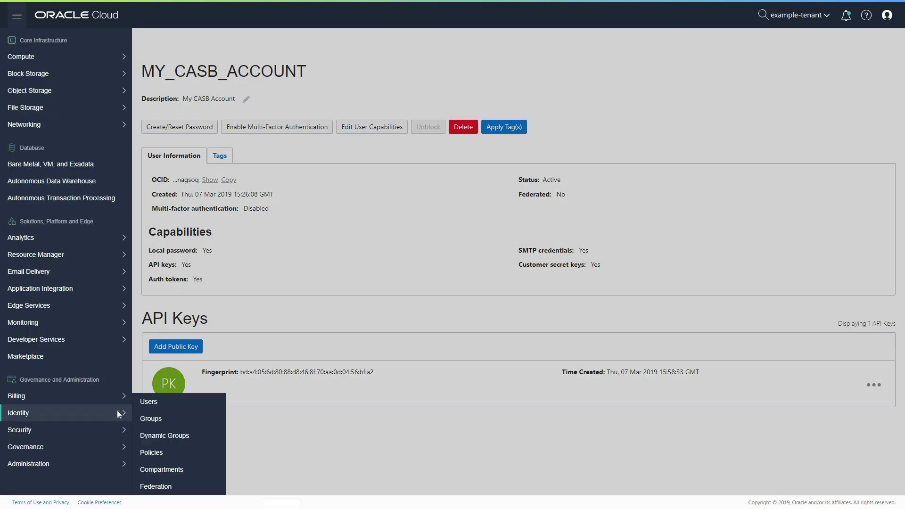
click(191, 417)
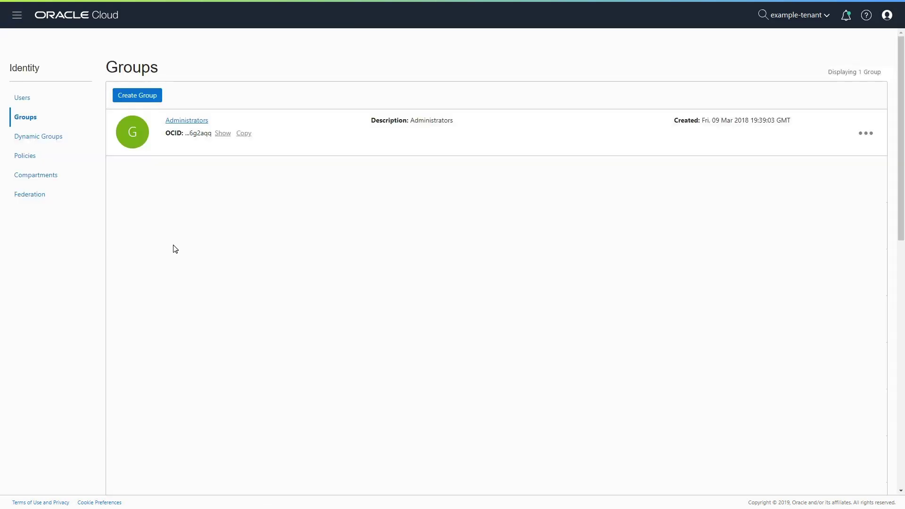
click(159, 97)
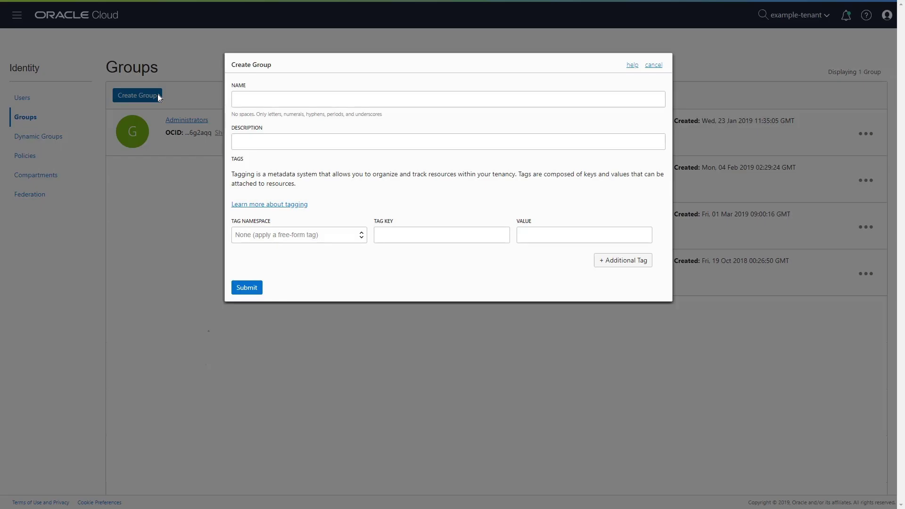
click(387, 100)
text(MY_CASB_GROUP)
click(390, 143)
text(Oracle CASB Service Account Group)
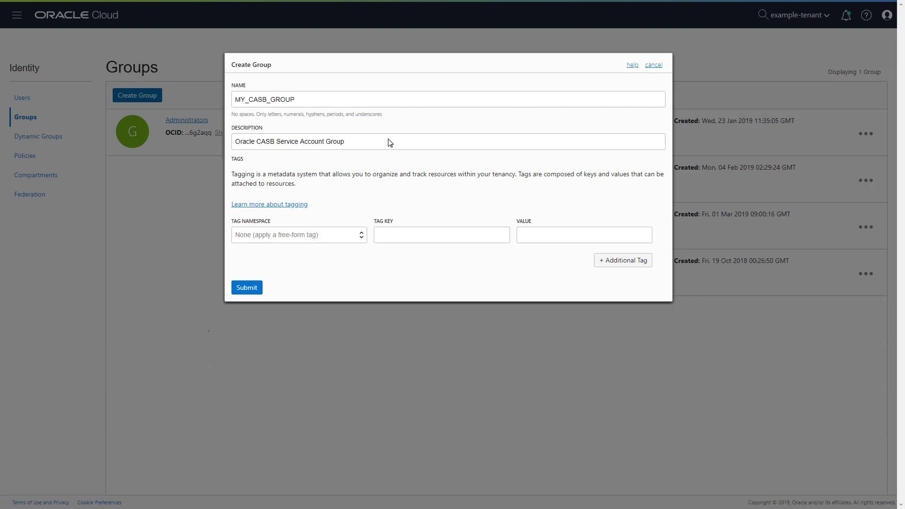
click(260, 289)
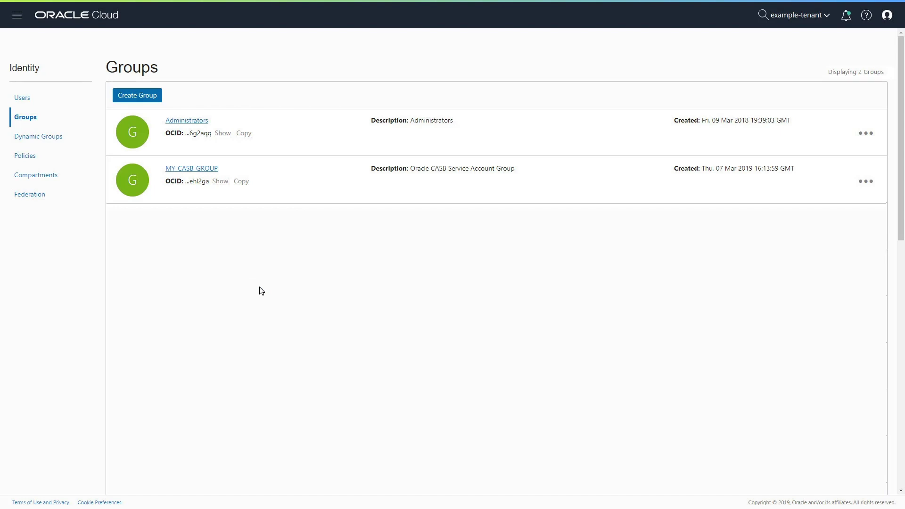
Step: Add the user MY_CASB_ACCOUNT as a member of MY_CASB_GROUP
click(217, 170)
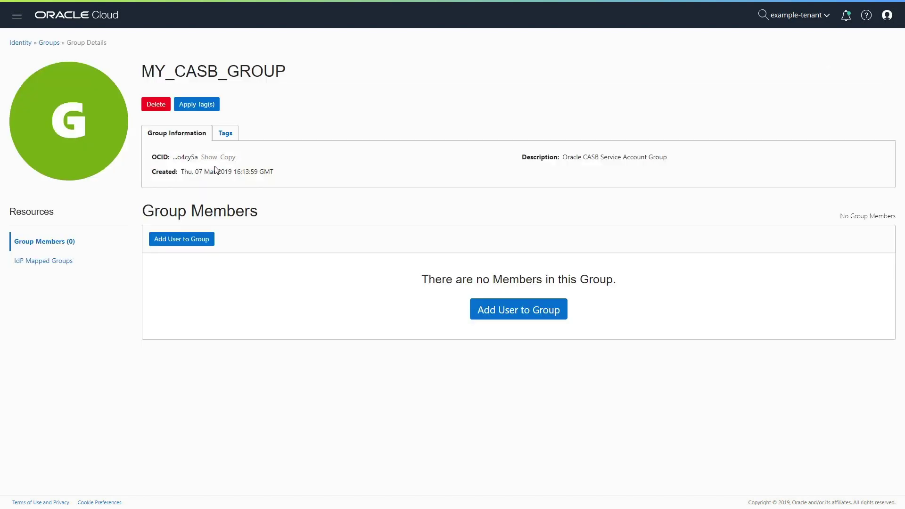
click(210, 240)
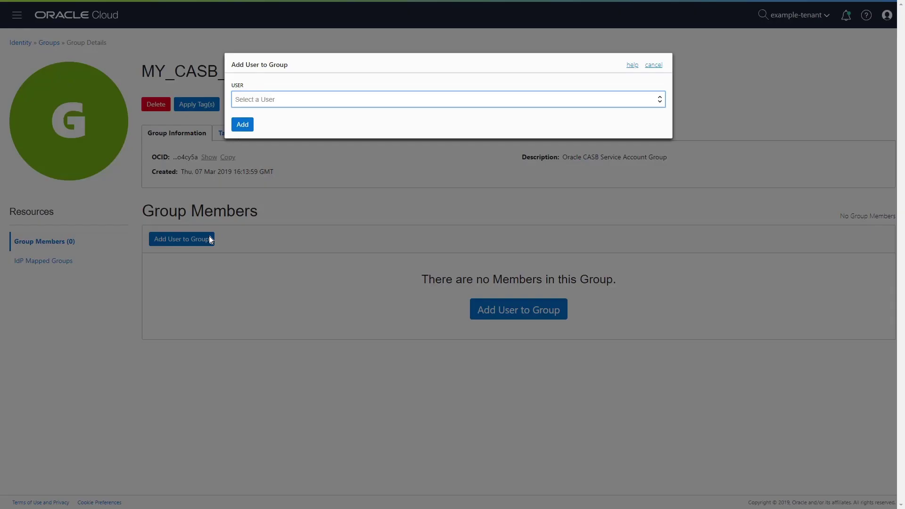
click(348, 99)
click(248, 122)
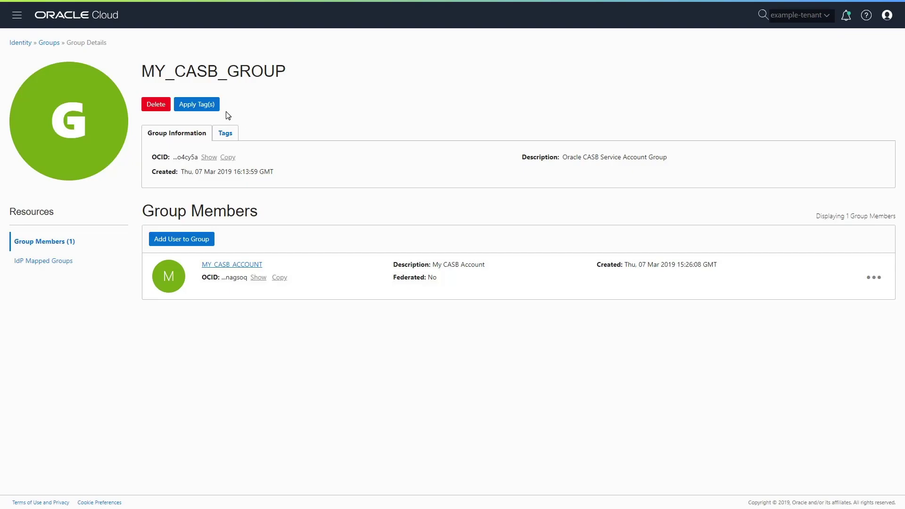
Step: Start a new identity policy in the casb (root) compartment, named MY_CASB_POLICY with the description "My CASB Policy"
click(21, 17)
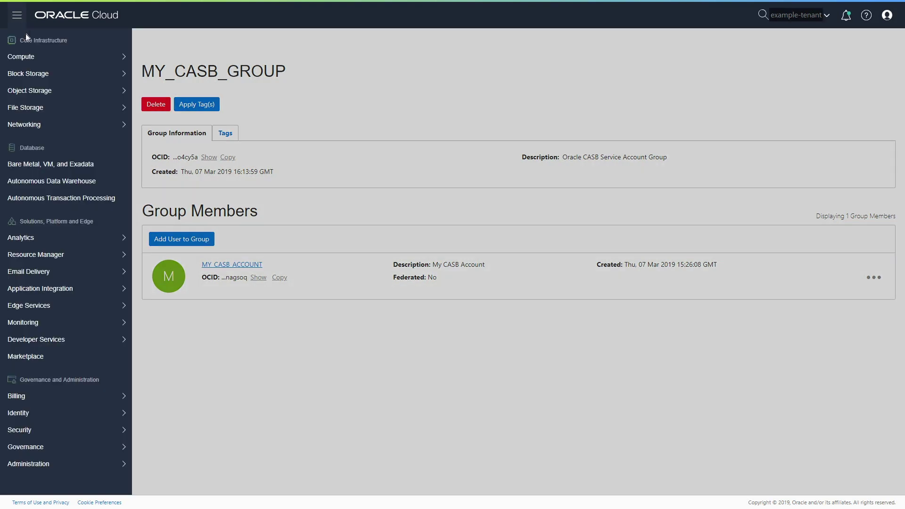
mouse_move(114, 413)
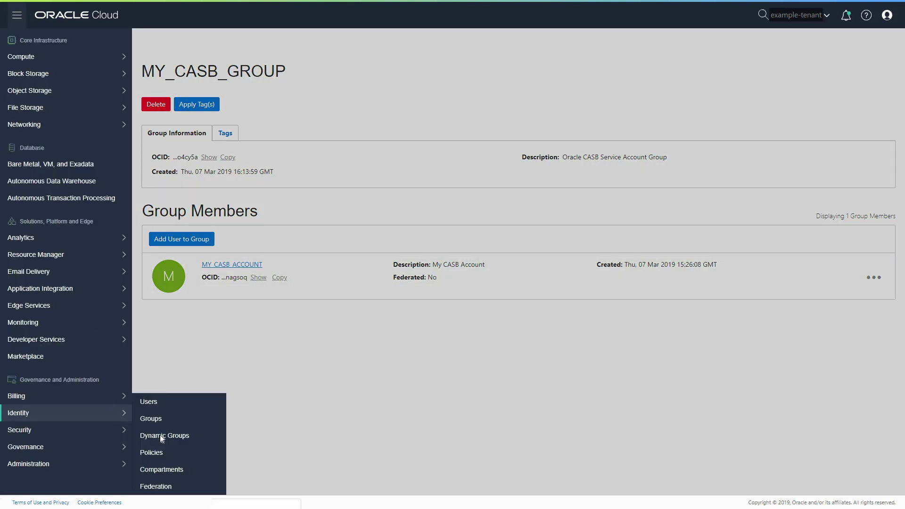
click(187, 453)
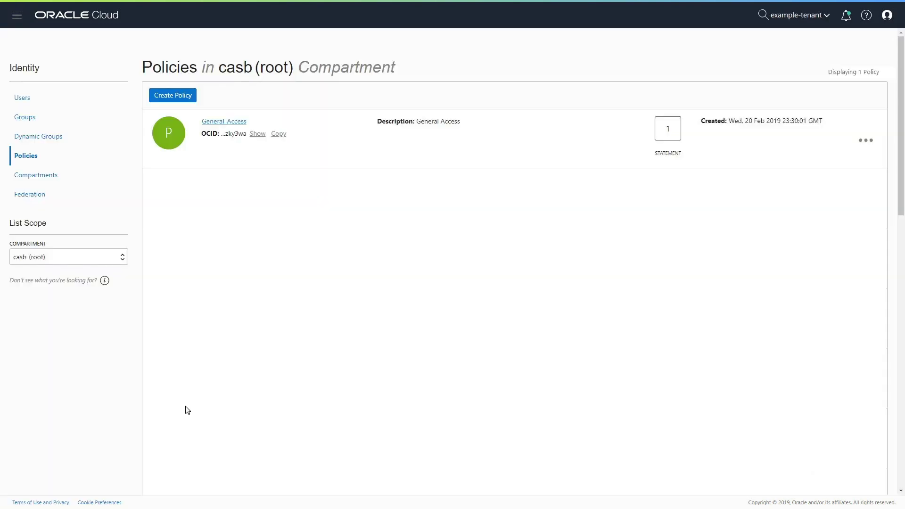
click(191, 96)
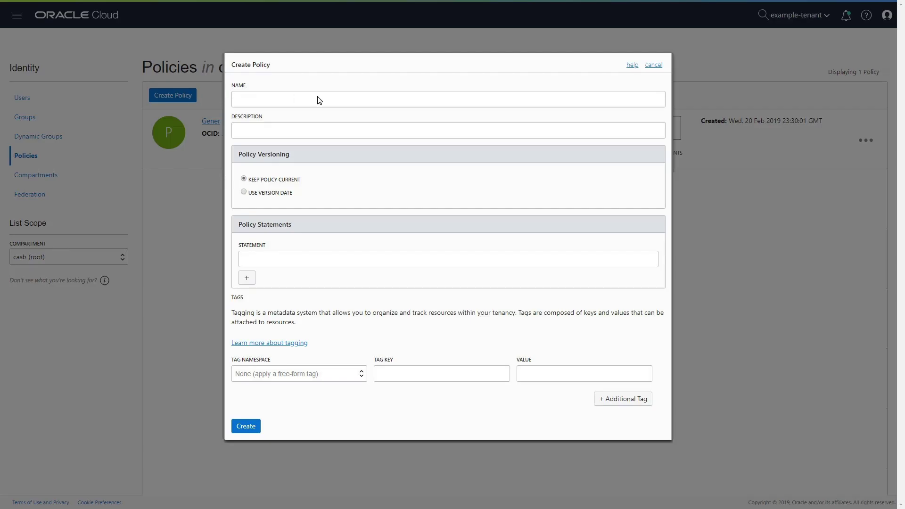
text(MY_CASB_POLICY)
click(319, 131)
text(My CASB Policy)
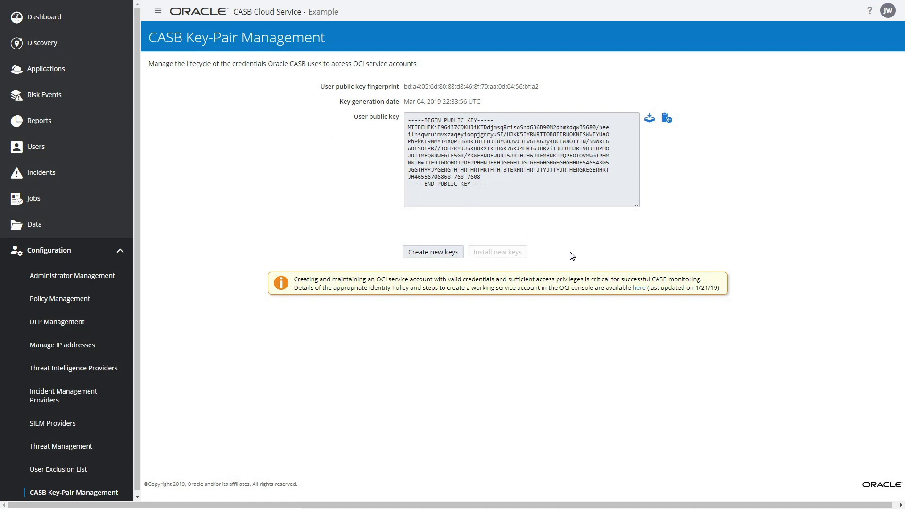
Step: In the Oracle CASB Cloud Service account instructions, set the group name to MY_CASB_GROUP and copy the simplest policy statement for non-production environments
click(644, 289)
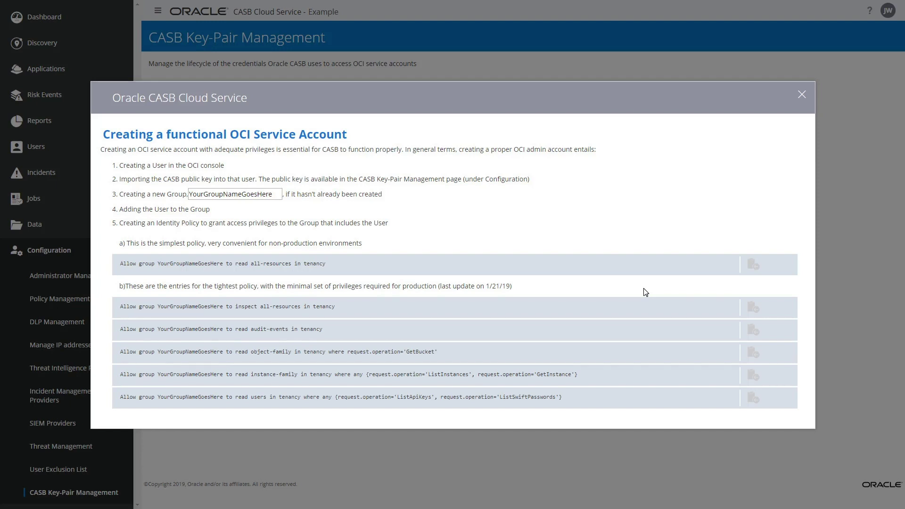
double_click(278, 196)
text(MY_CASB_GROUP)
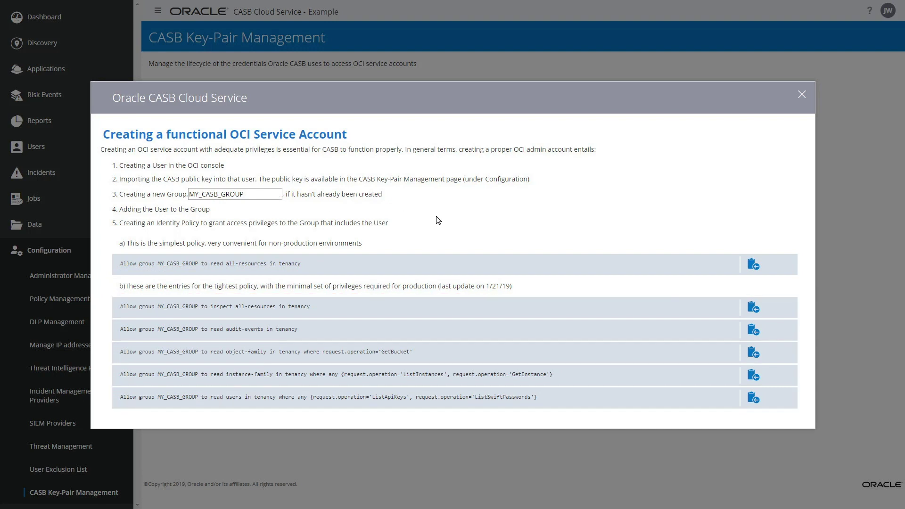
click(755, 265)
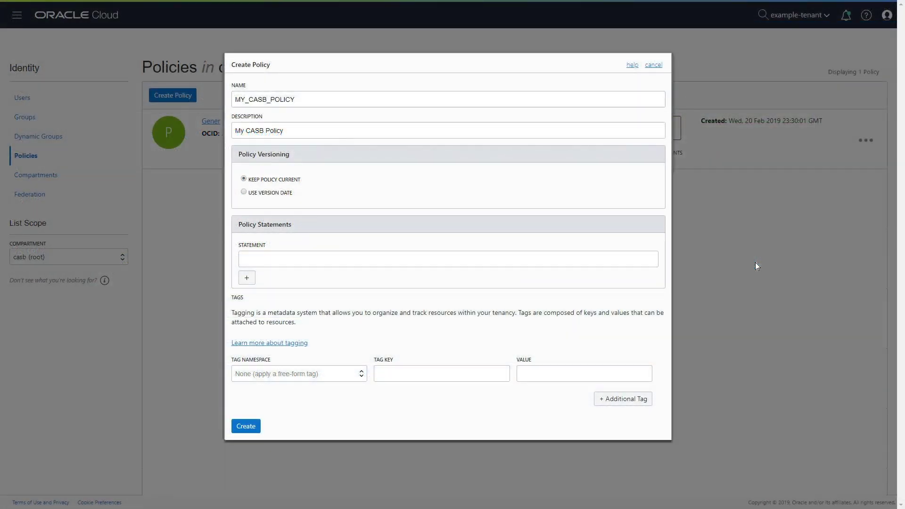
Step: Back in Oracle Cloud, enter the statement "Allow group MY_CASB_GROUP to read all-resources in tenancy" and create the policy
click(616, 258)
text(Allow group MY_CASB_GROUP to read all-resources in tenancy)
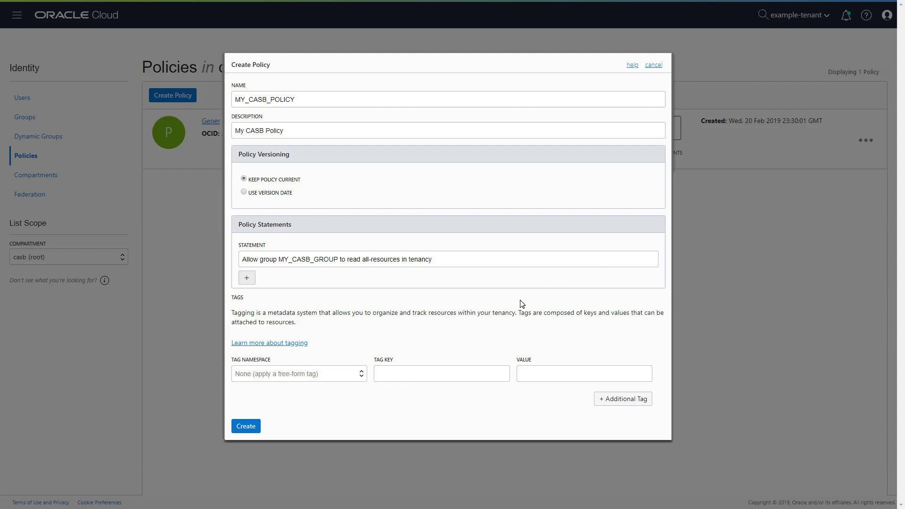
click(254, 427)
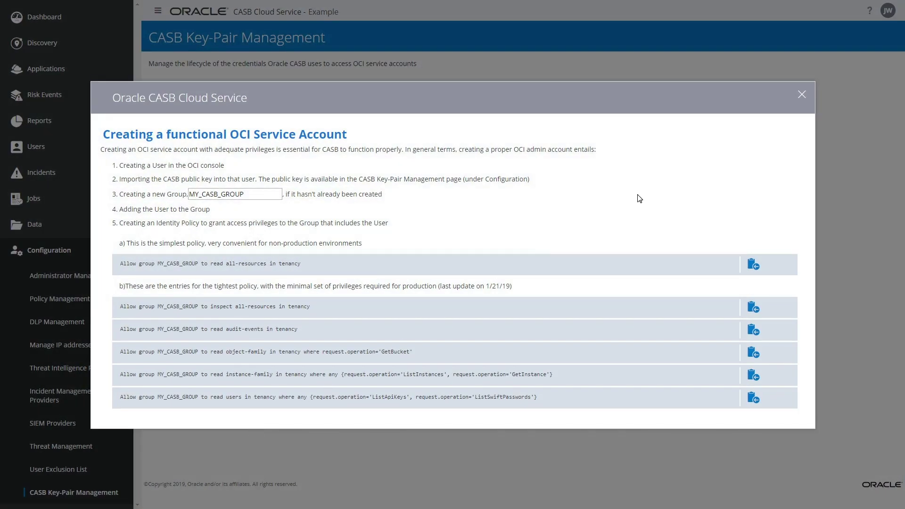
Step: In Oracle CASB Cloud Service, close the account instructions and begin registering an application instance with OCI as the app type
click(801, 95)
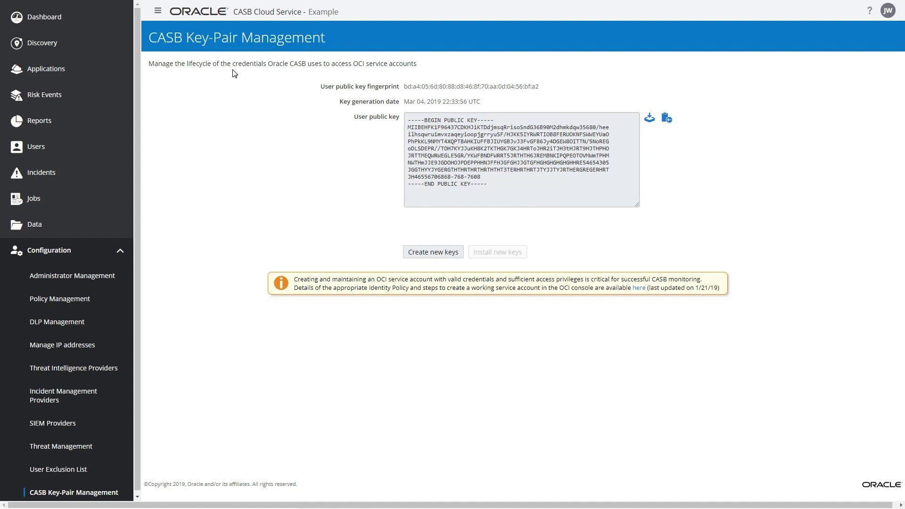
click(118, 65)
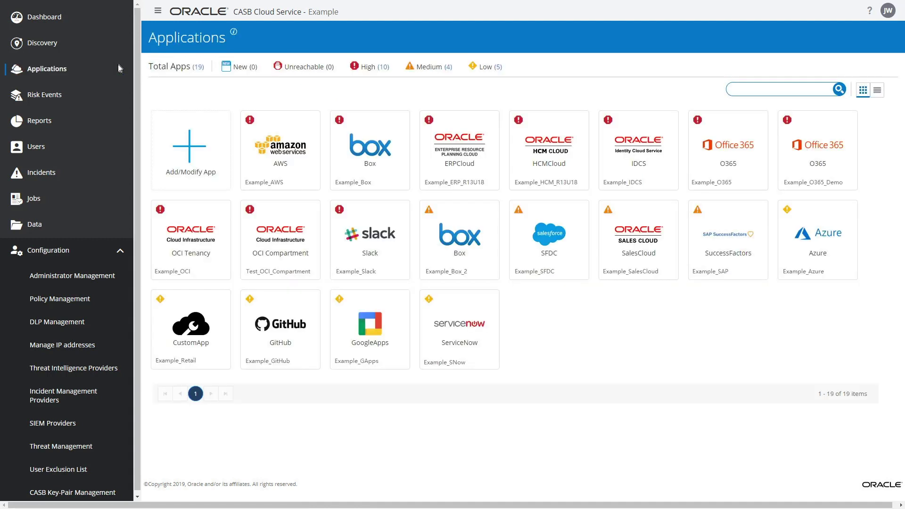
click(217, 149)
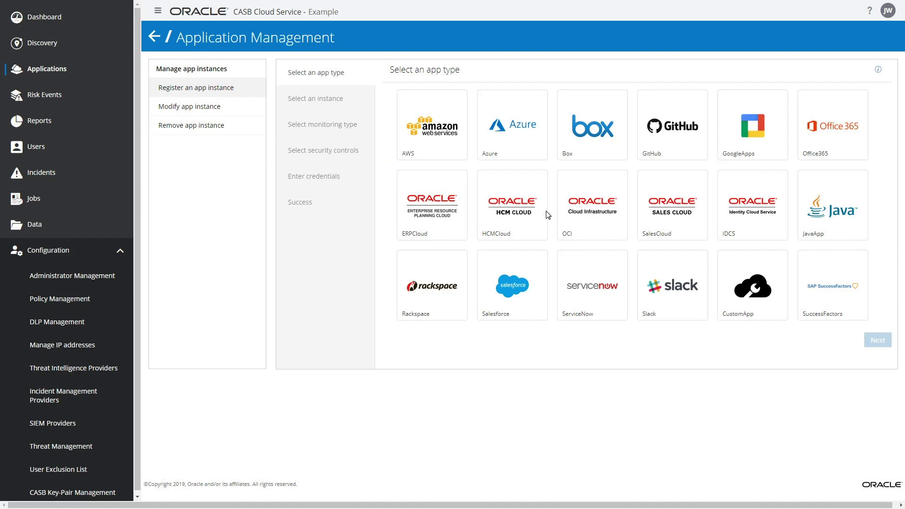
click(613, 228)
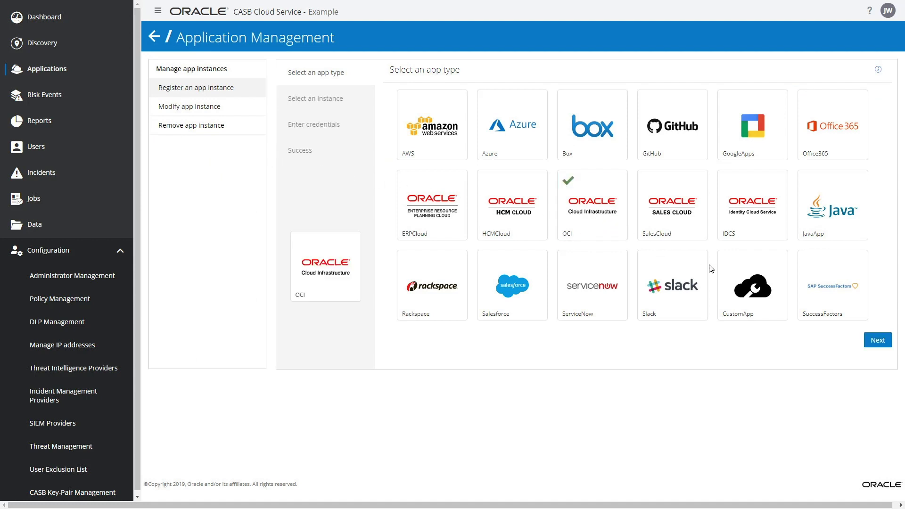
click(884, 341)
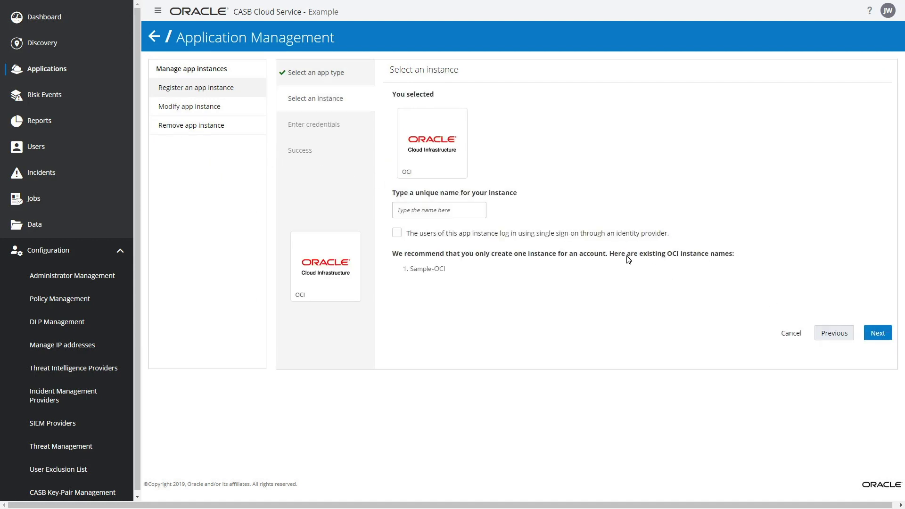
Step: Name the new OCI app instance MY_CASB_OCI_INSTANCE and continue to its credentials
click(477, 211)
text(MY_CASB_OCI_INSTANCE)
click(878, 333)
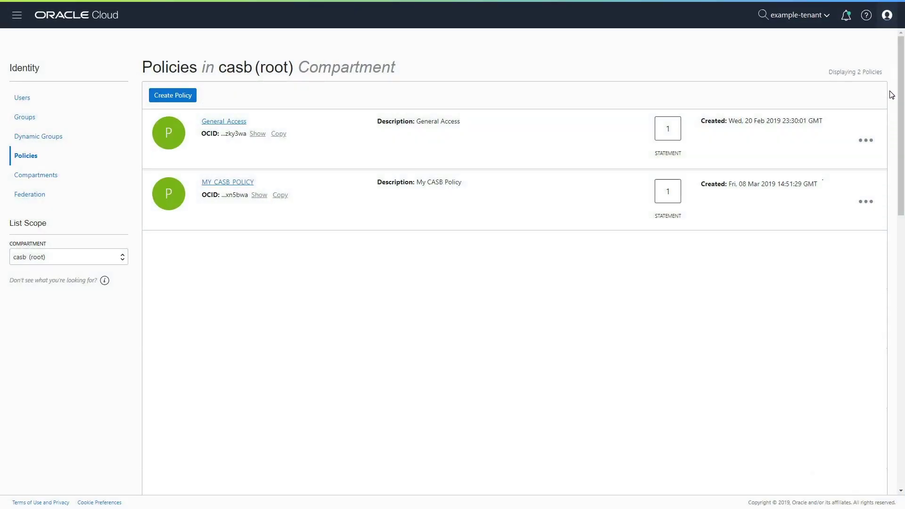
Step: Copy the OCID of the casb tenancy in Oracle Cloud and enter it as the Tenancy OCID in Oracle CASB Cloud Service
click(888, 17)
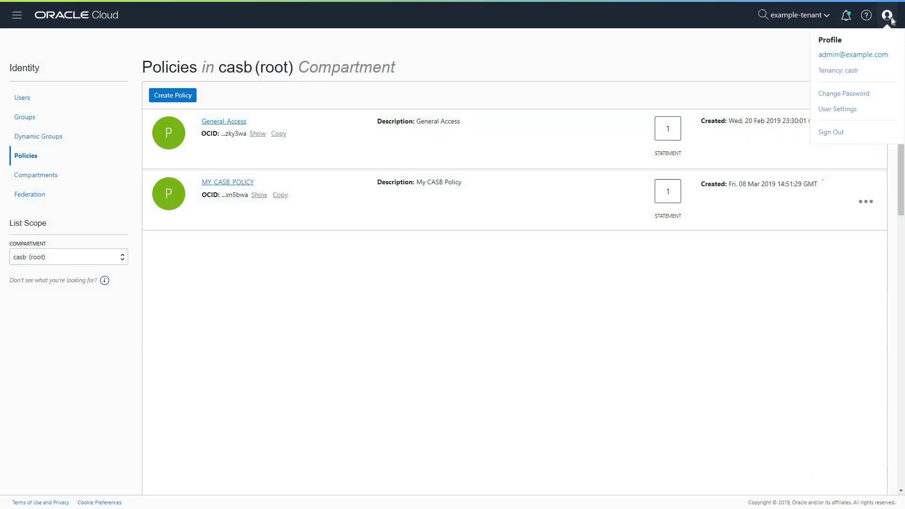
click(893, 72)
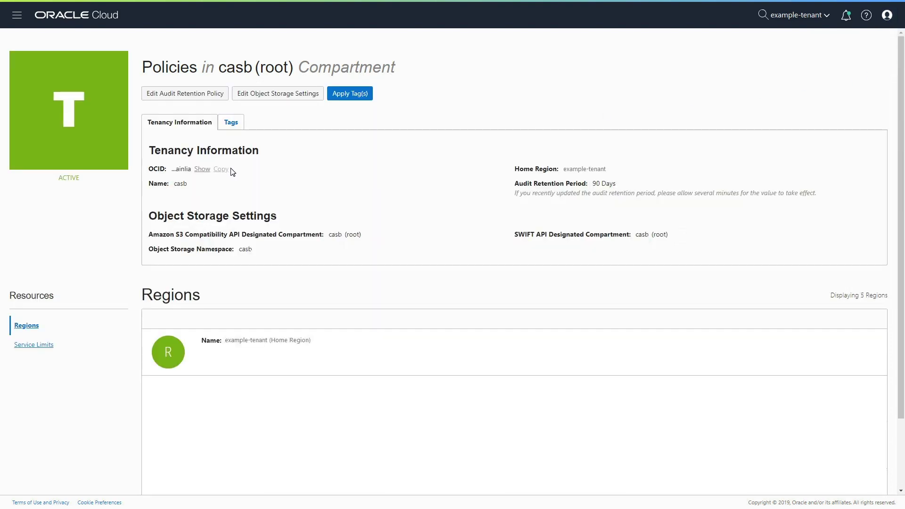
click(230, 169)
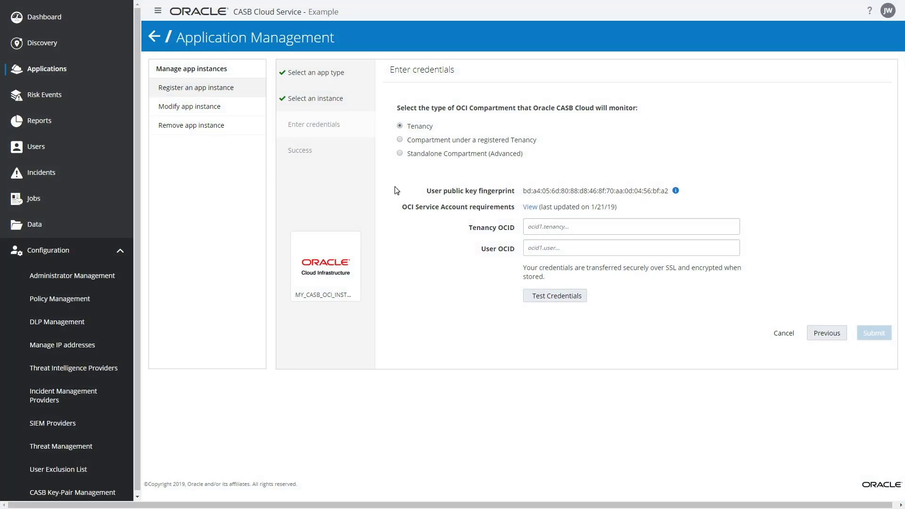
key(ctrl+v)
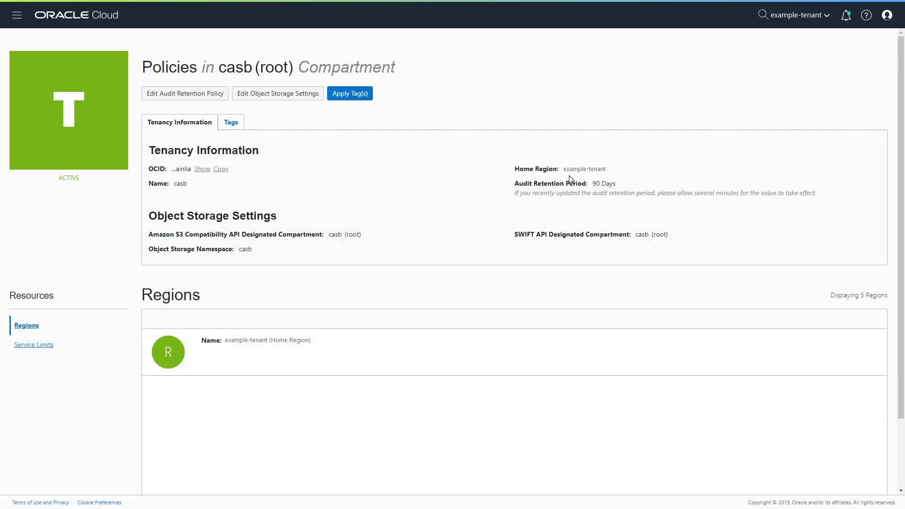
Step: Back in Oracle Cloud, open the MY_CASB_ACCOUNT identity user and copy its OCID
click(17, 15)
mouse_move(116, 414)
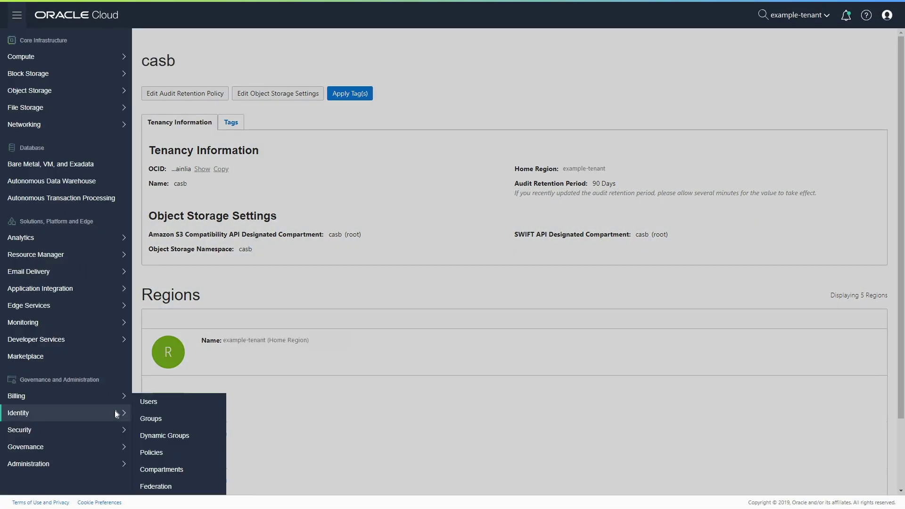
click(165, 400)
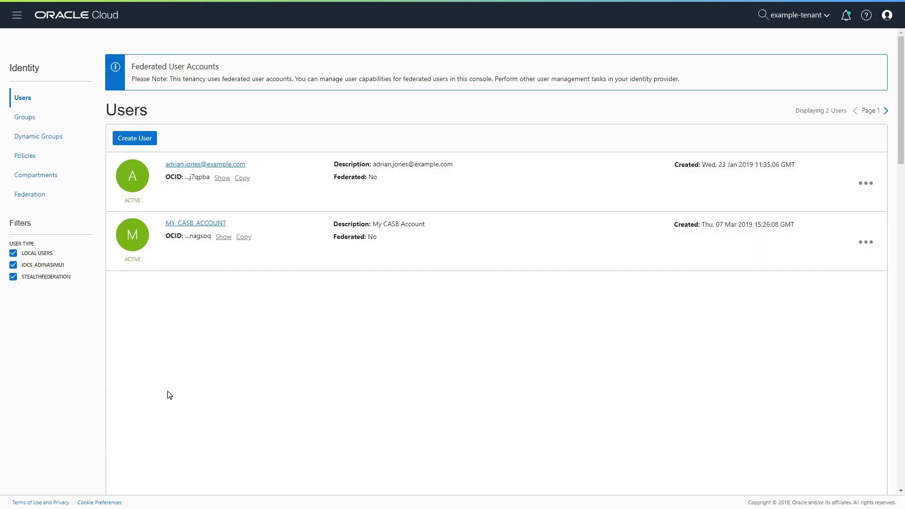
click(225, 223)
click(236, 181)
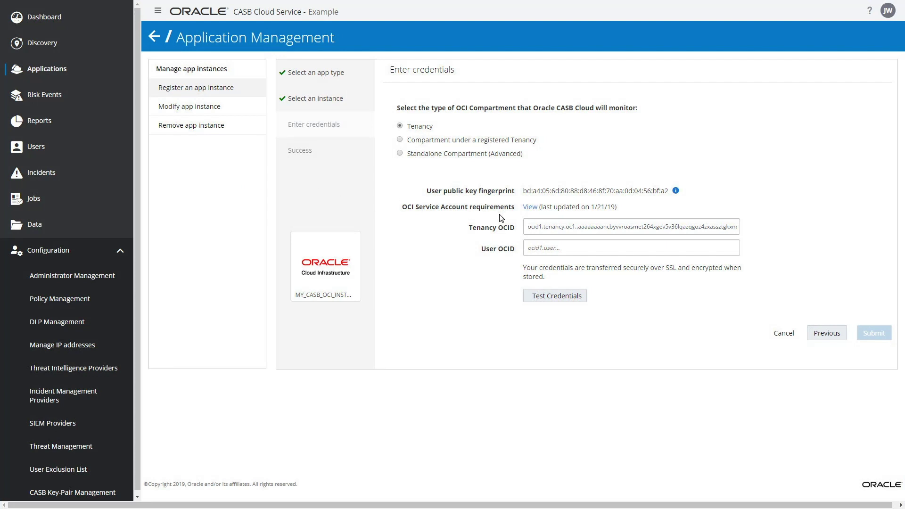
Step: In Oracle CASB Cloud Service, enter the copied User OCID, test the credentials and submit the instance registration
click(732, 249)
key(ctrl+v)
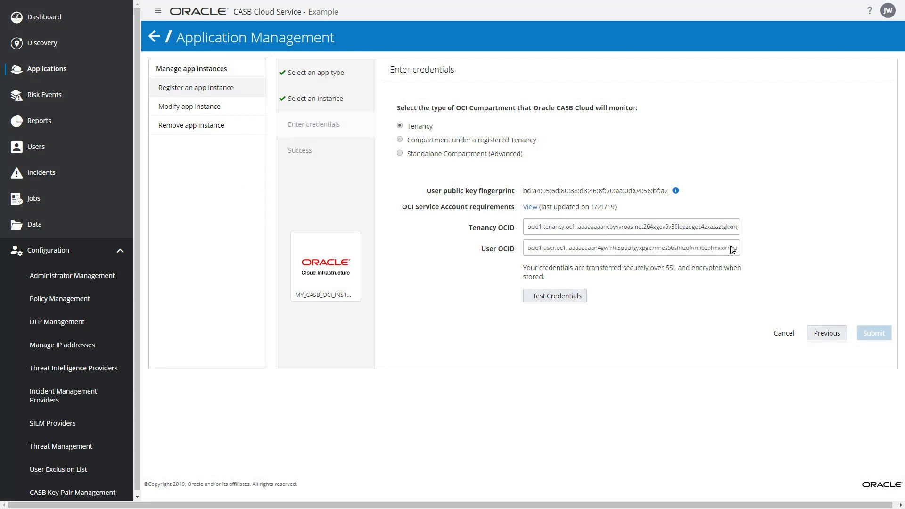
click(583, 296)
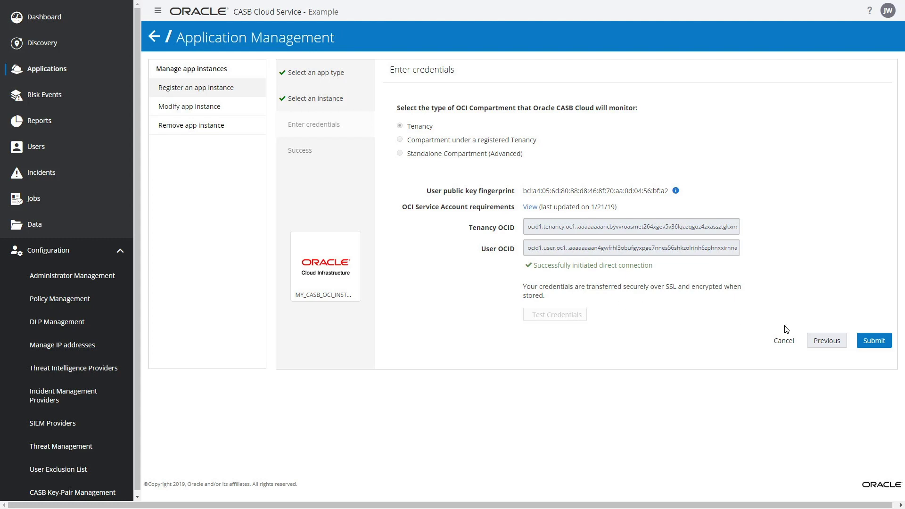
click(886, 342)
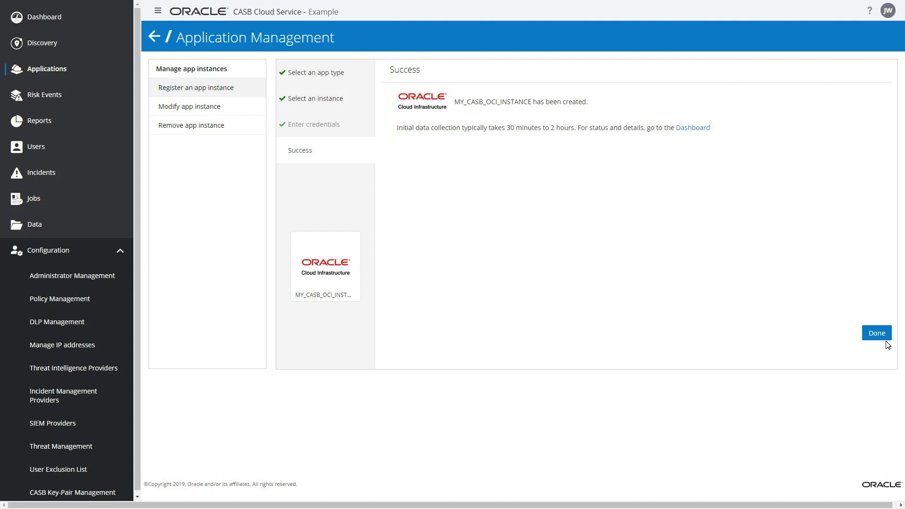
Step: Begin registering another app instance with OCI as the app type, named MY_CASB_OCI_INSTANCE_2, and continue to its credentials
click(244, 89)
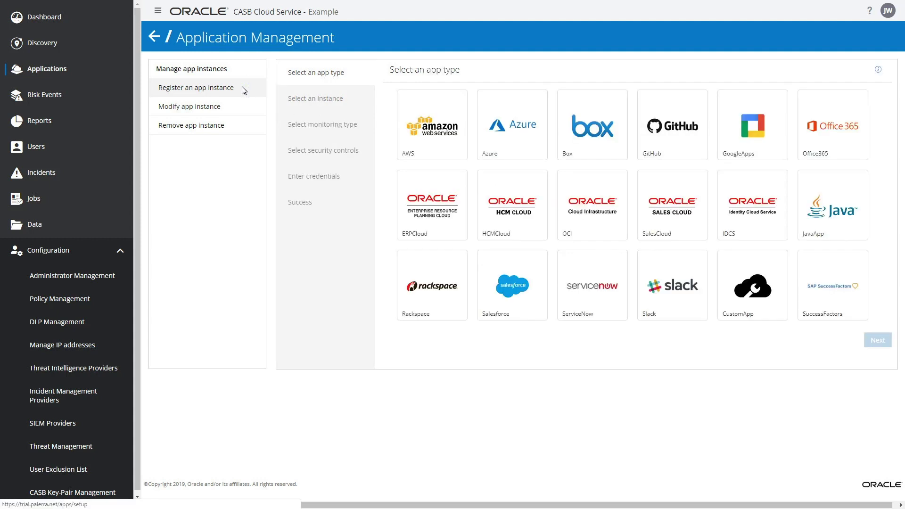
click(585, 227)
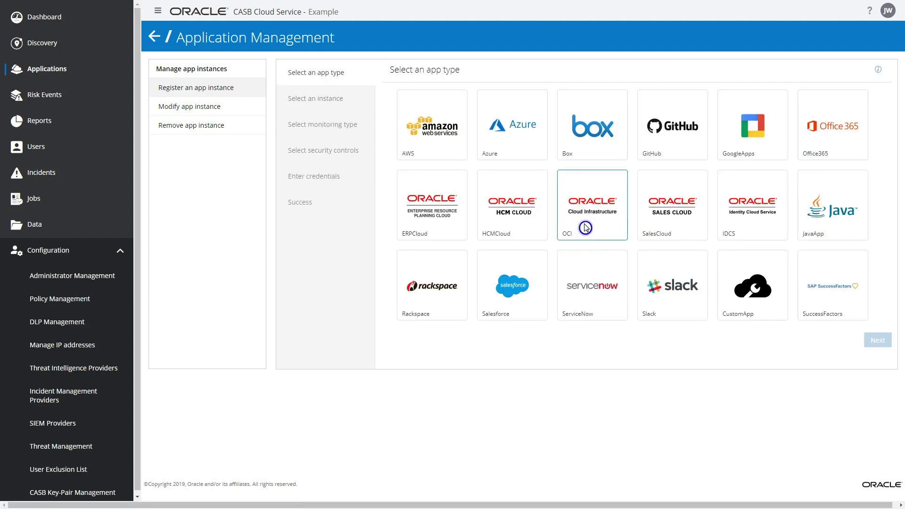
click(889, 343)
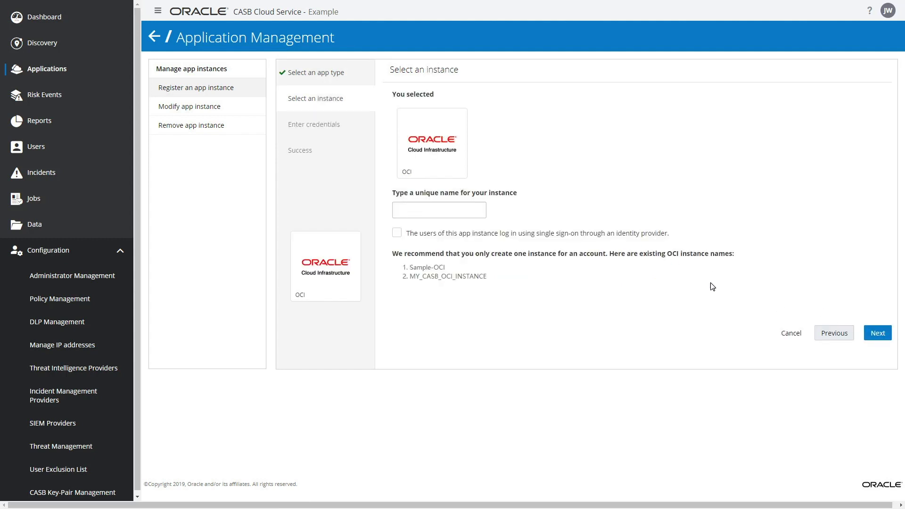
click(480, 211)
text(MY_CASB_OCI_INSTANCE_2)
click(882, 337)
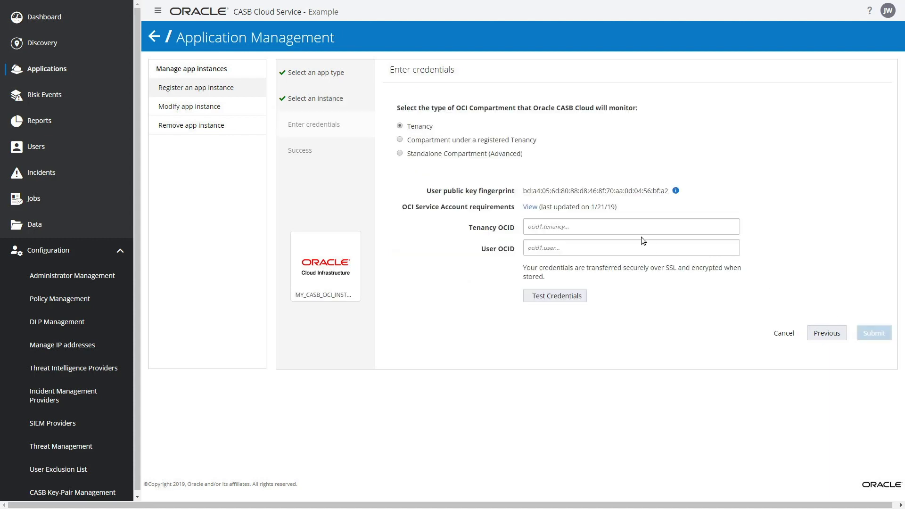
Step: Choose to monitor a compartment under a registered tenancy, select MY_CASB_OCI_INSTANCE as the OCI application instance and test the credentials
click(400, 140)
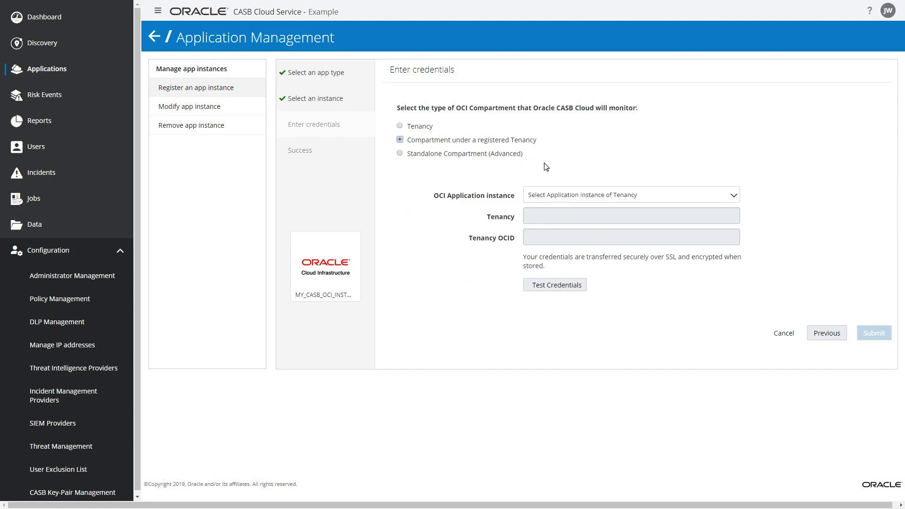
click(734, 197)
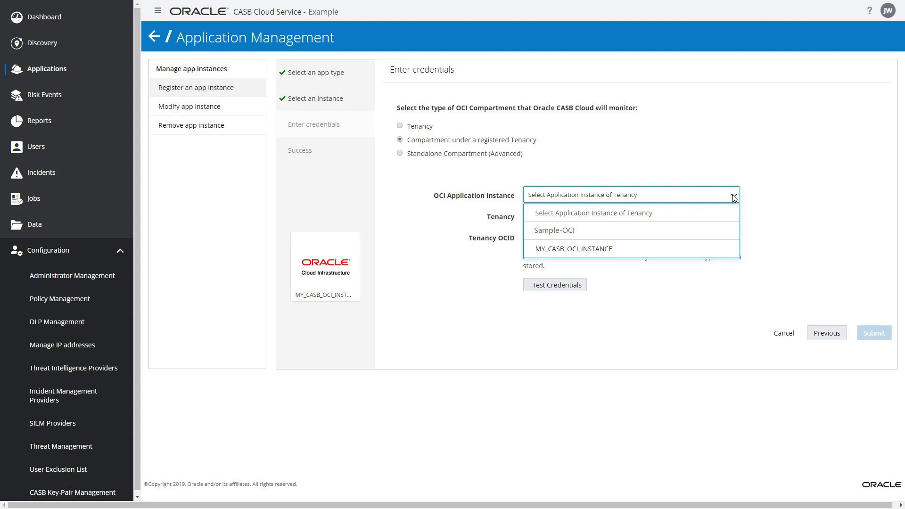
click(732, 250)
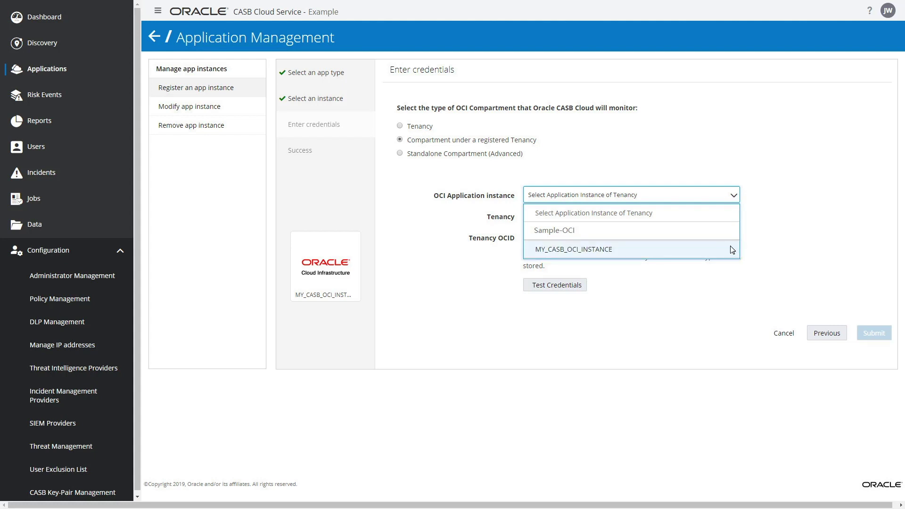
click(584, 287)
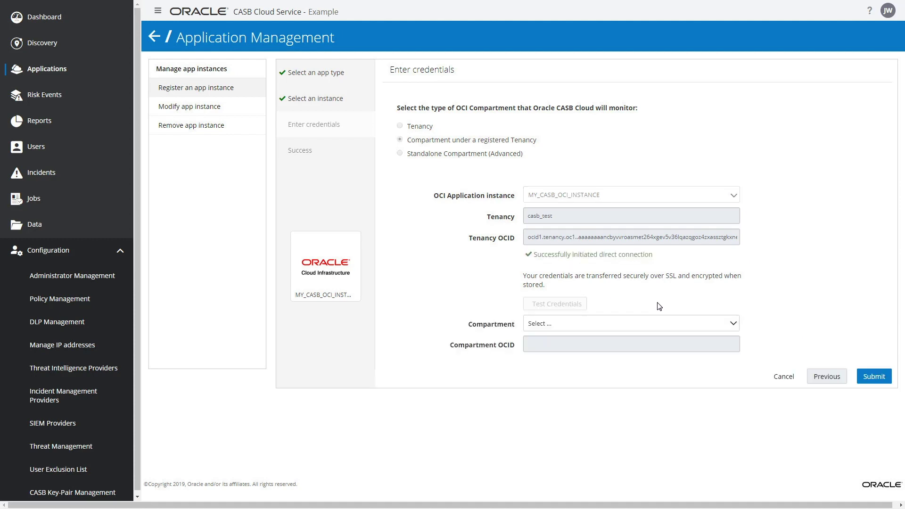
Step: Select casb_example_compartment as the compartment to monitor and submit the registration
click(732, 324)
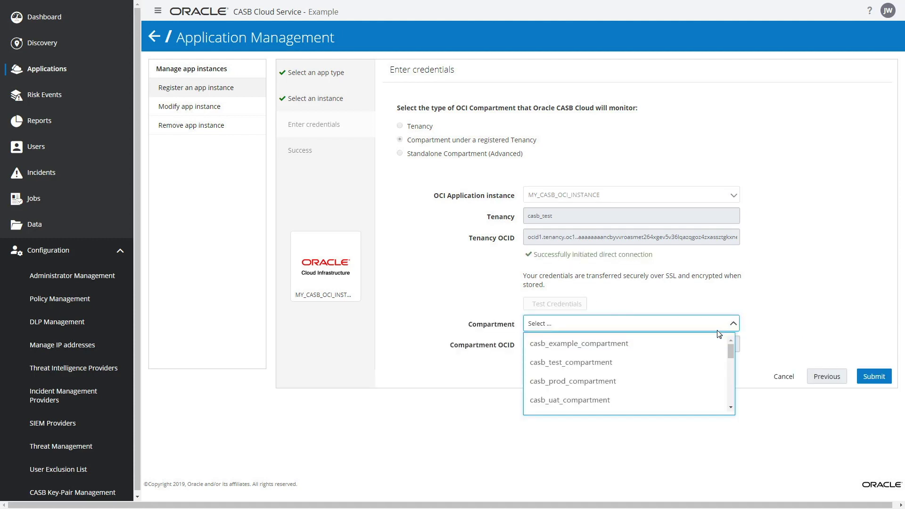
click(697, 349)
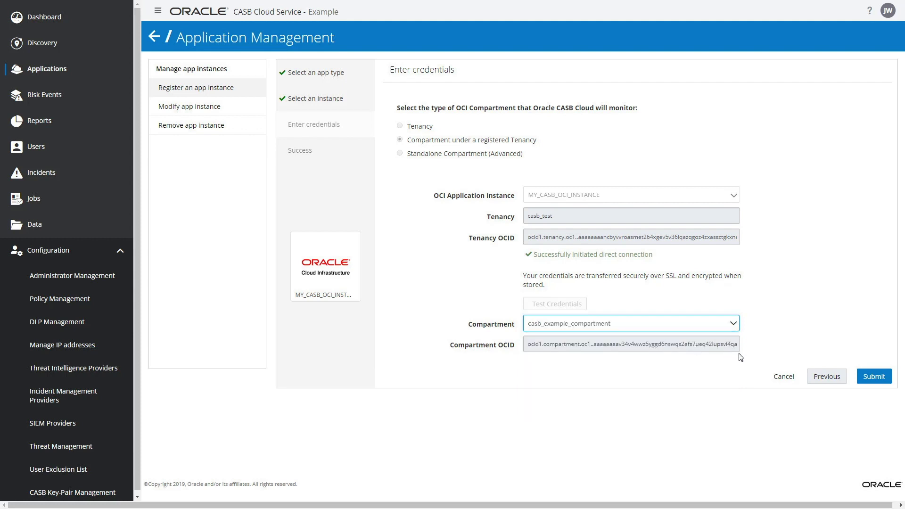
click(884, 382)
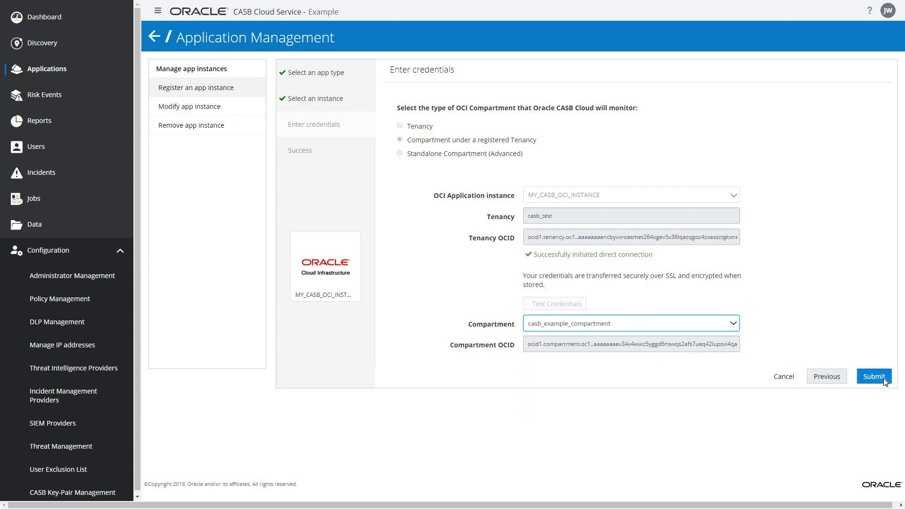